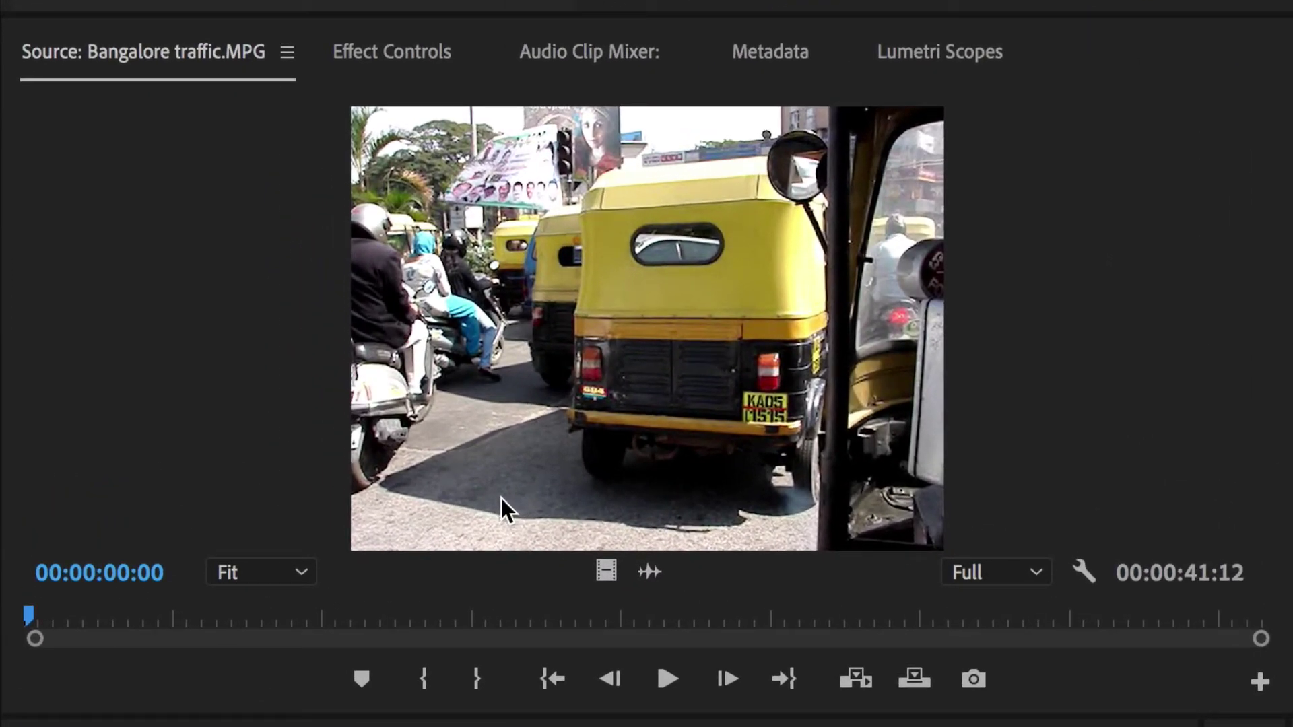
# Step: Preview the Bangalore traffic clip in the Source Monitor and cue it back to 00:00:05:18
pyautogui.click(28, 615)
pyautogui.moveTo(30, 613); pyautogui.dragTo(395, 634)
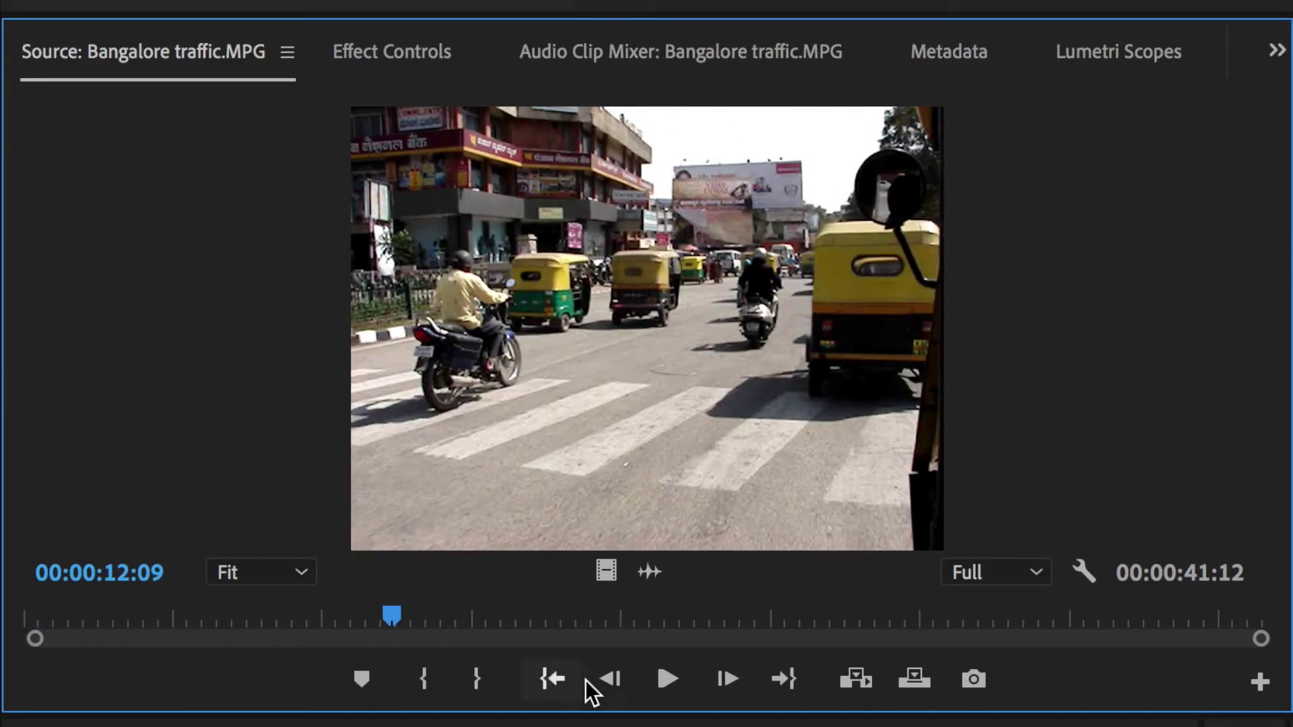
pyautogui.click(665, 679)
pyautogui.click(663, 681)
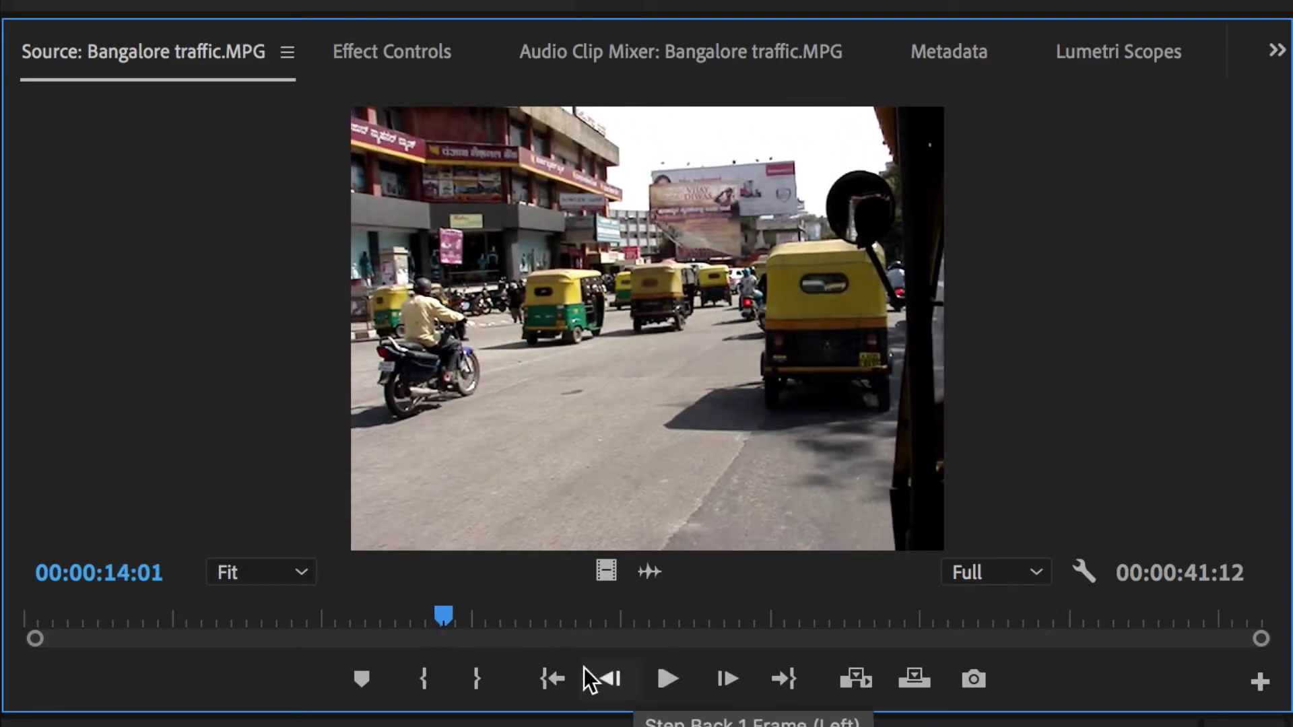
pyautogui.moveTo(443, 617); pyautogui.dragTo(192, 620)
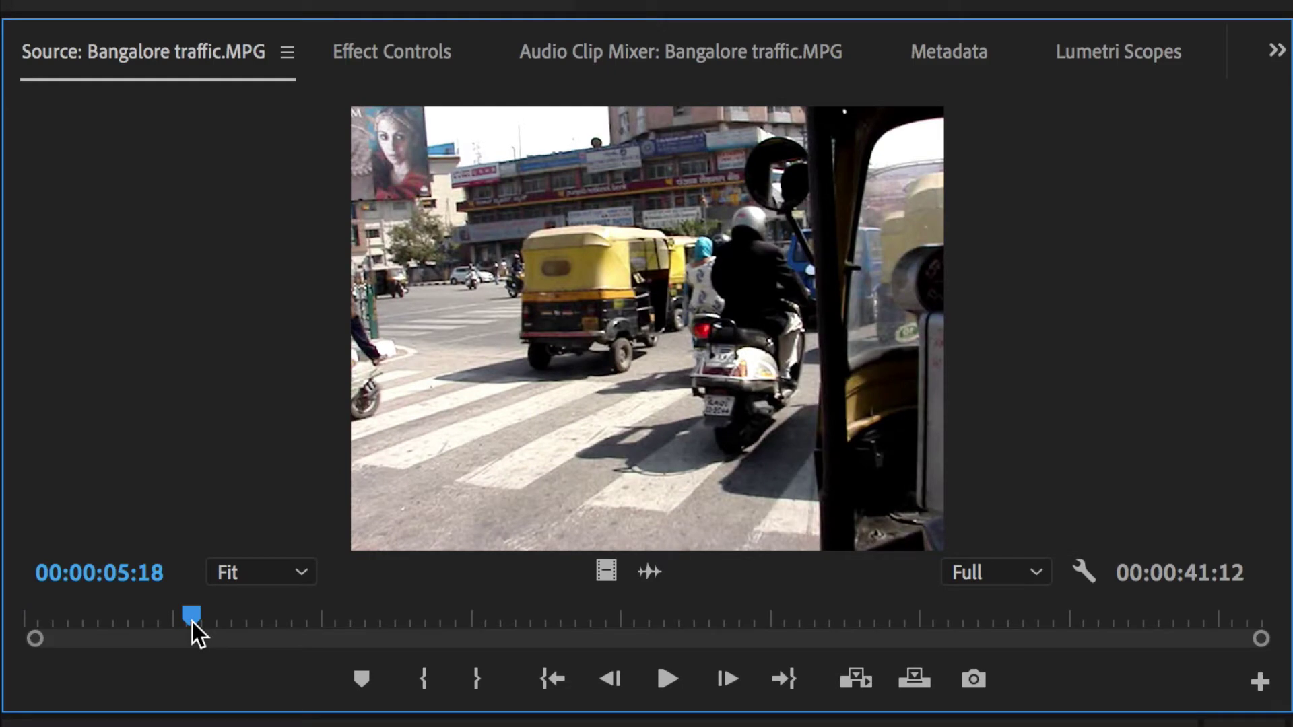
# Step: Mark the traffic clip from 00:00:05:18 to 00:00:18:01 and drag it into a new sequence
pyautogui.press('i')
pyautogui.moveTo(192, 621); pyautogui.dragTo(563, 656)
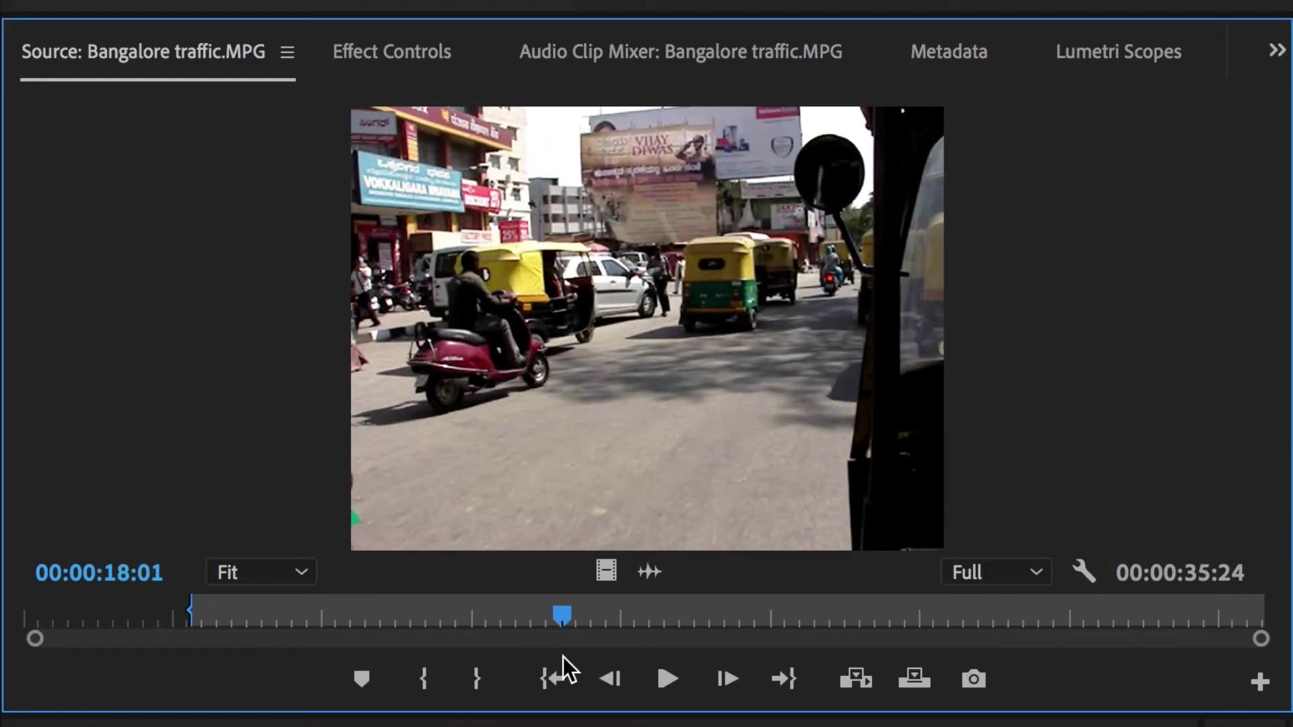
pyautogui.press('o')
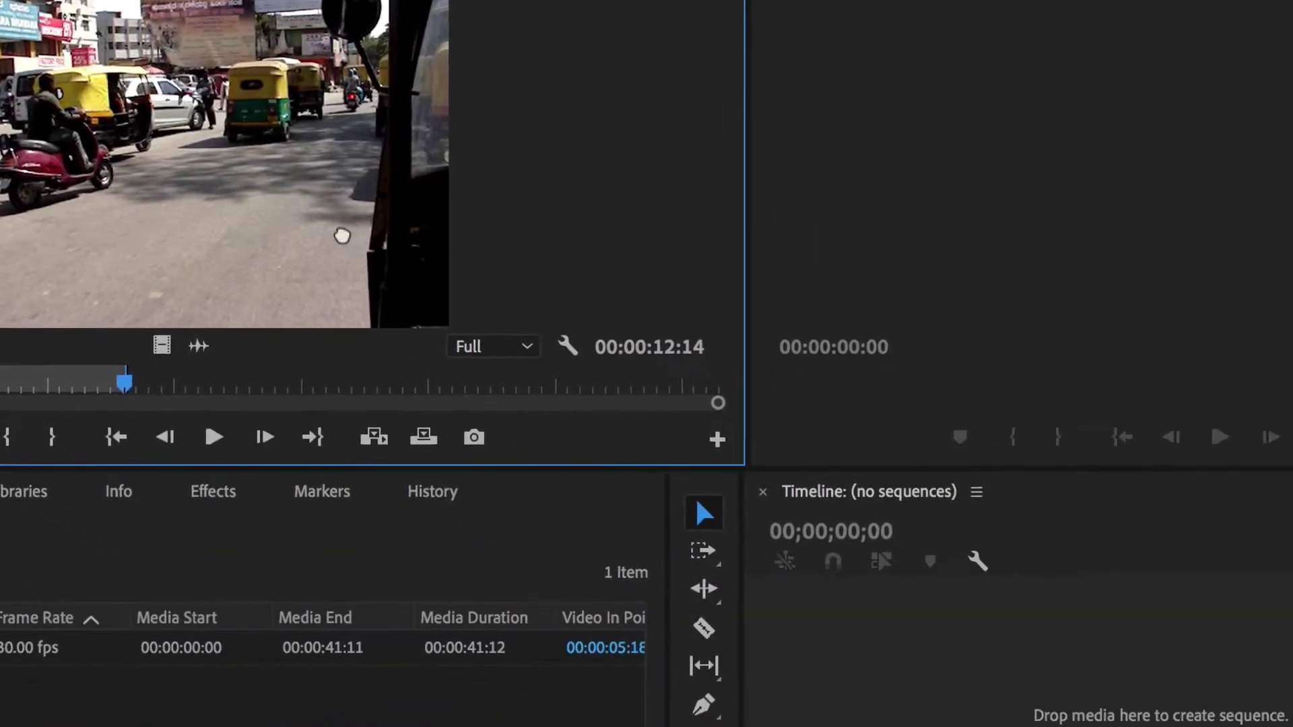
pyautogui.moveTo(342, 236); pyautogui.dragTo(916, 698)
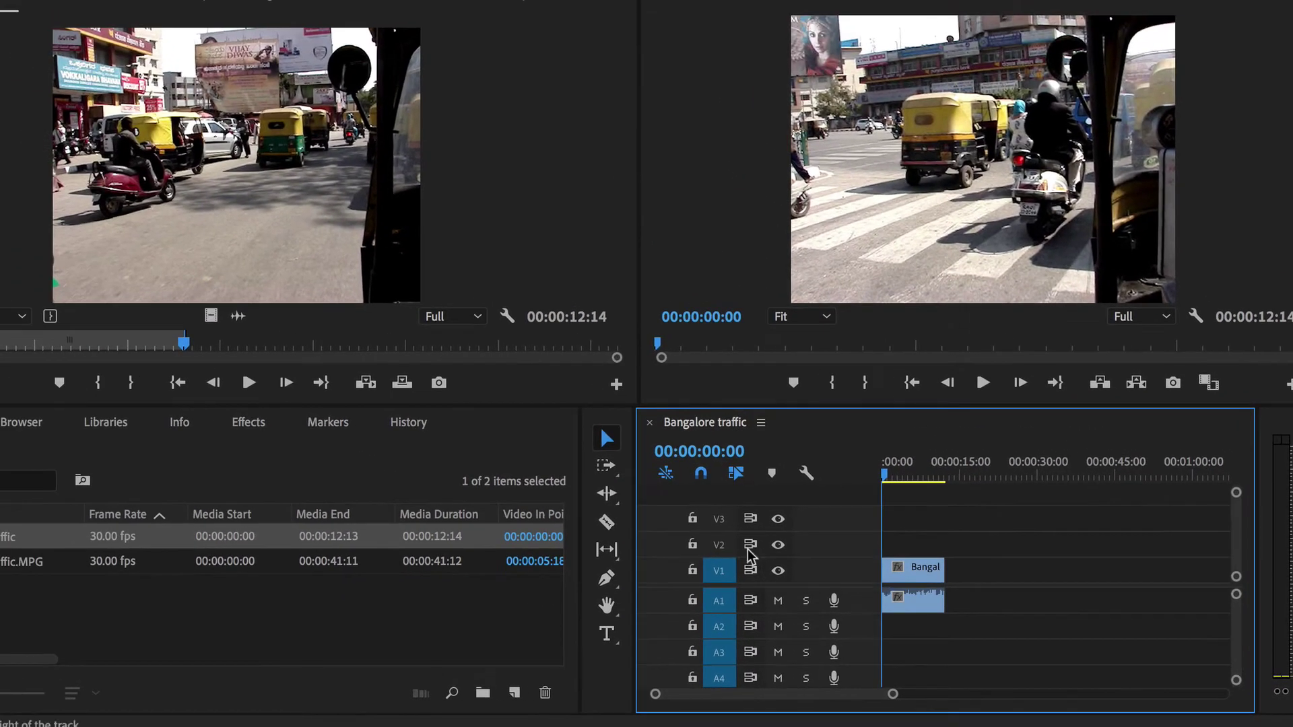
# Step: Scrub the new Bangalore traffic sequence to review its 00:00:12:14 clip on V1/A1
pyautogui.click(185, 343)
pyautogui.moveTo(888, 472); pyautogui.dragTo(944, 475)
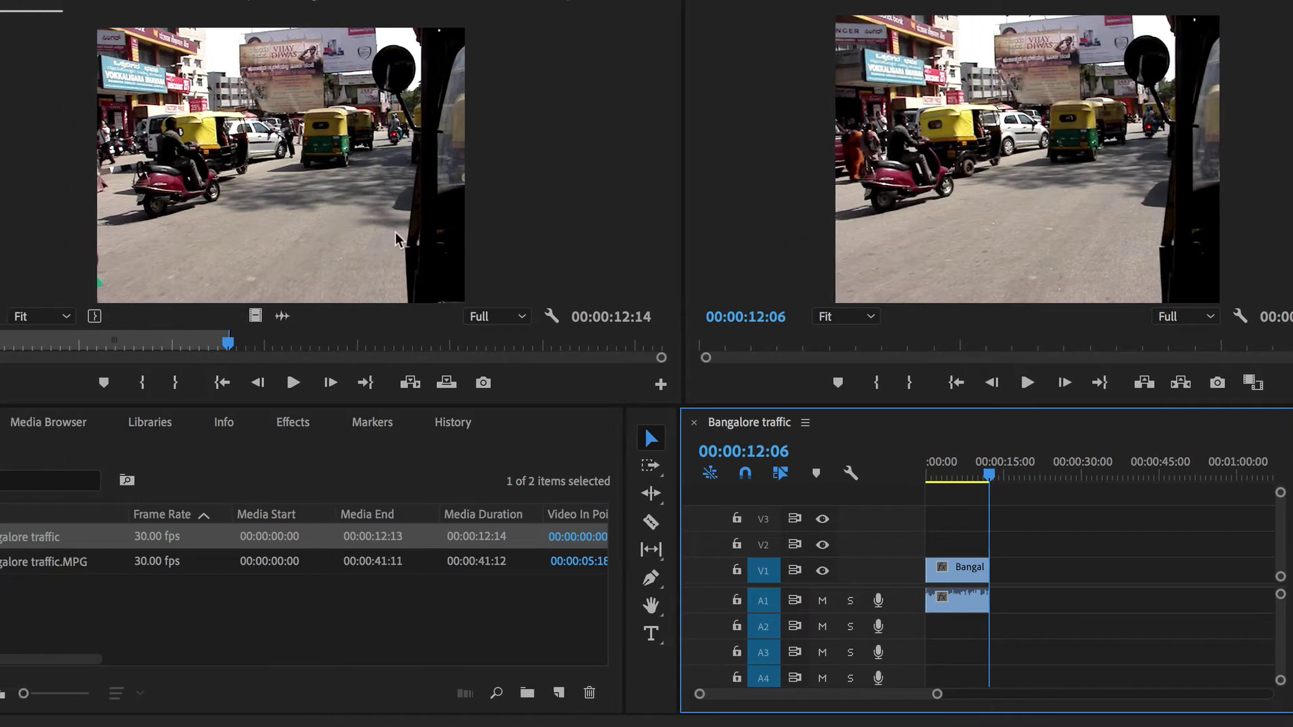
pyautogui.click(1033, 481)
pyautogui.moveTo(1067, 480); pyautogui.dragTo(990, 471)
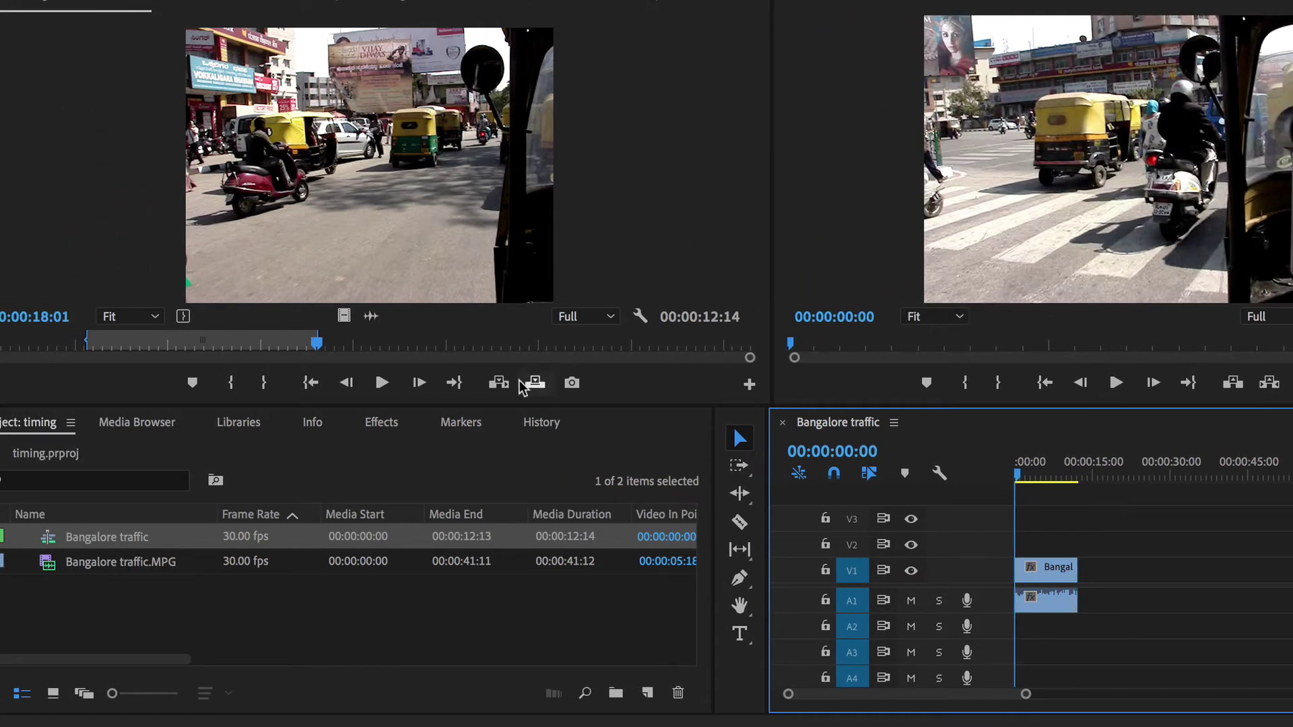
pyautogui.click(341, 367)
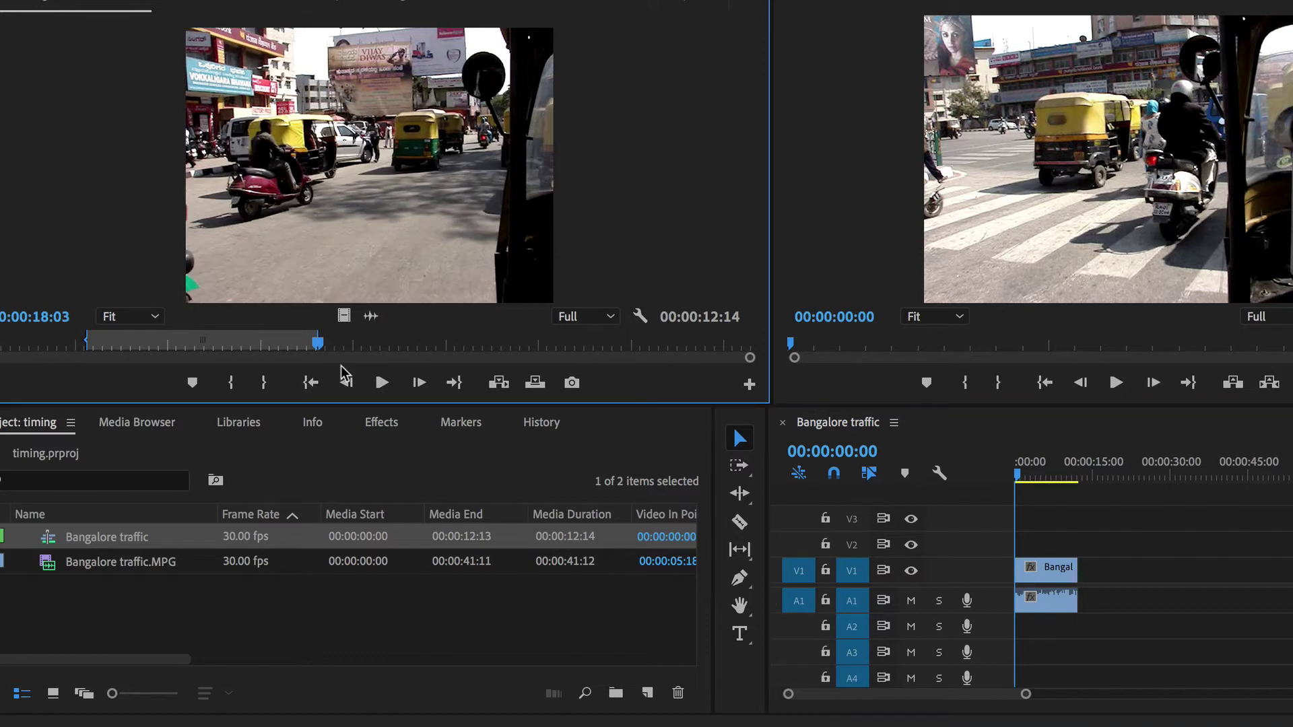
# Step: Select the V1 and A1 clips and delete them from the Bangalore traffic sequence
pyautogui.click(311, 383)
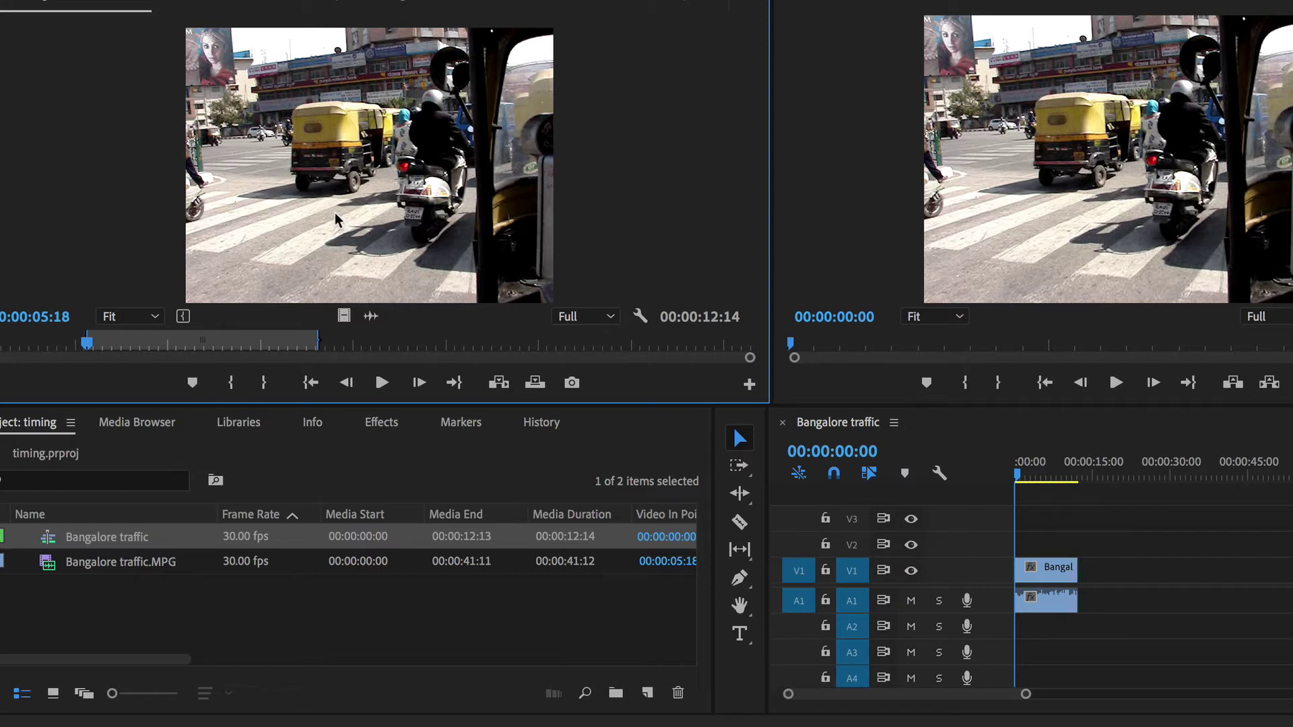
pyautogui.moveTo(1085, 629); pyautogui.dragTo(1026, 555)
pyautogui.press('Delete')
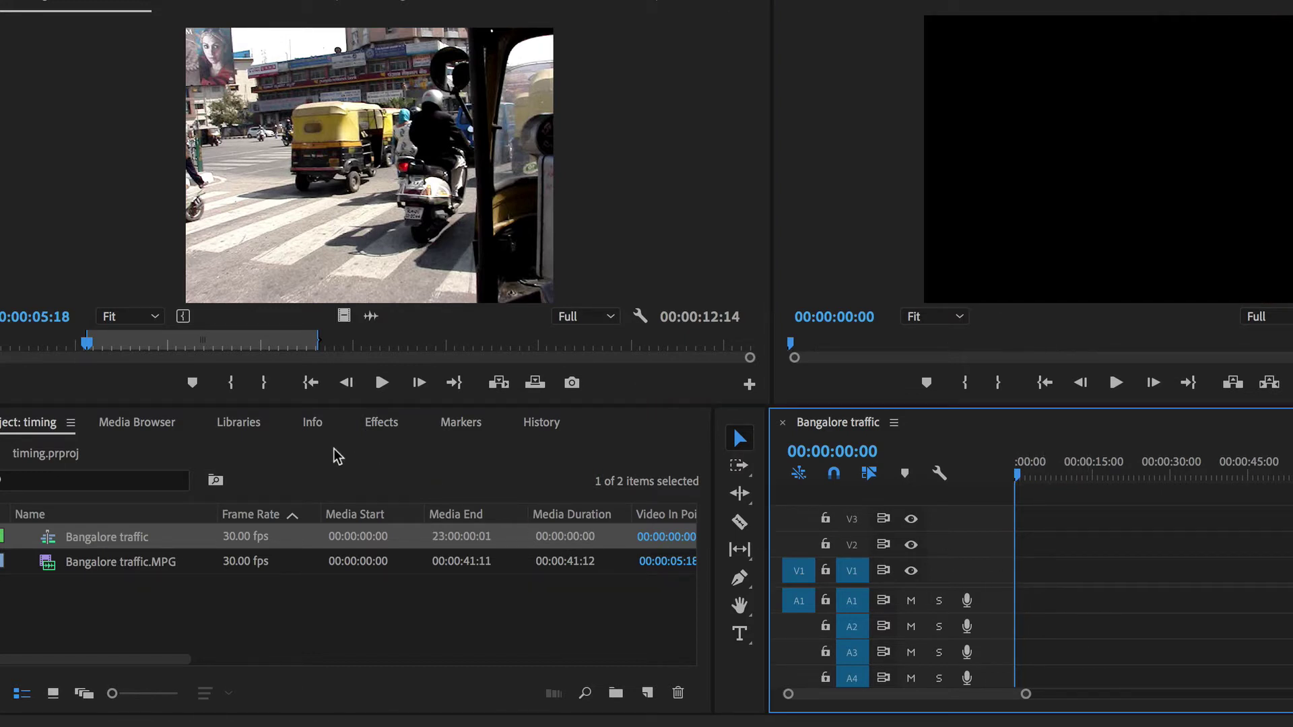
# Step: Clear the traffic clip's In and Out marks to restore its full 00:00:41:12 length
pyautogui.rightClick(198, 348)
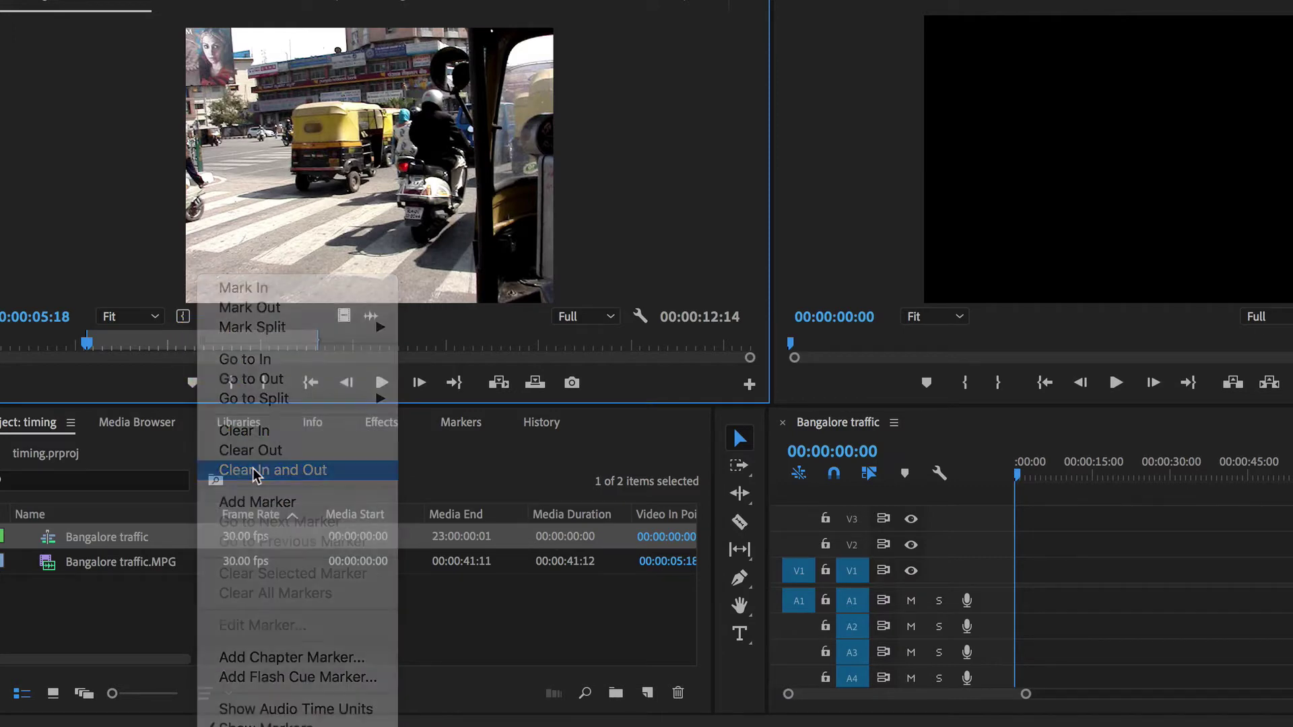
pyautogui.click(254, 473)
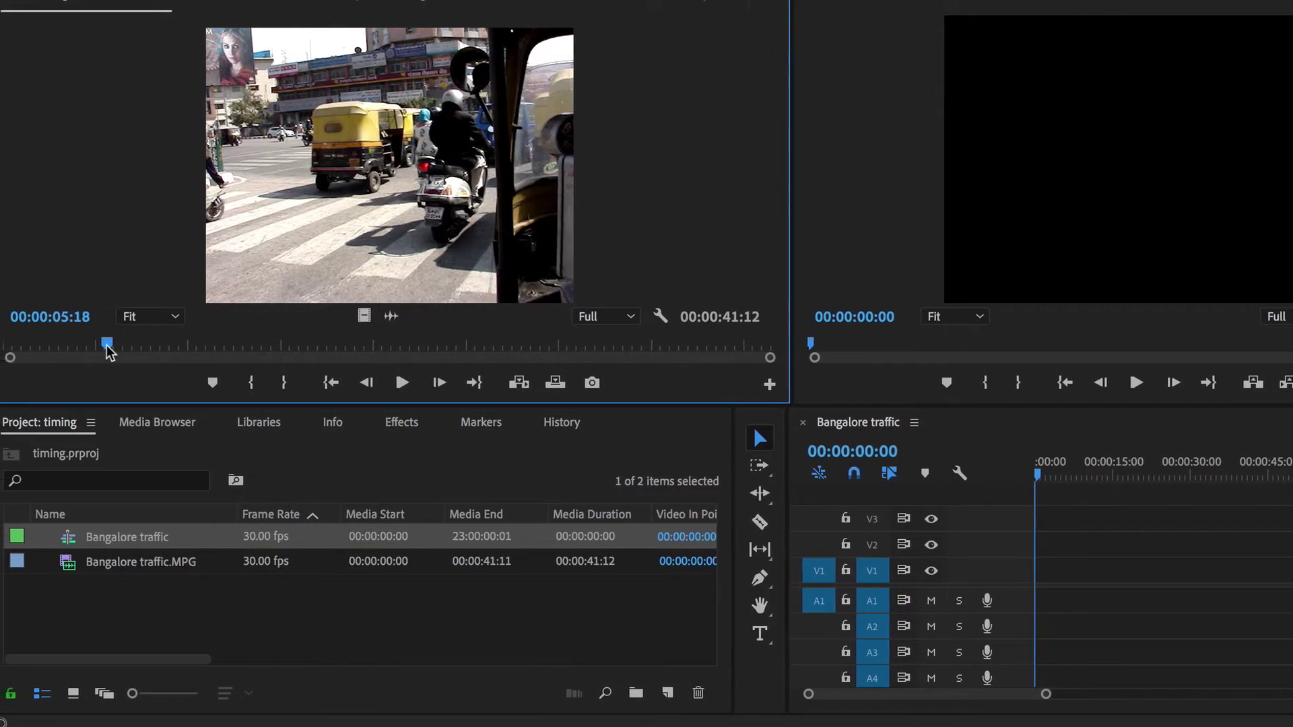
pyautogui.moveTo(97, 346); pyautogui.dragTo(20, 350)
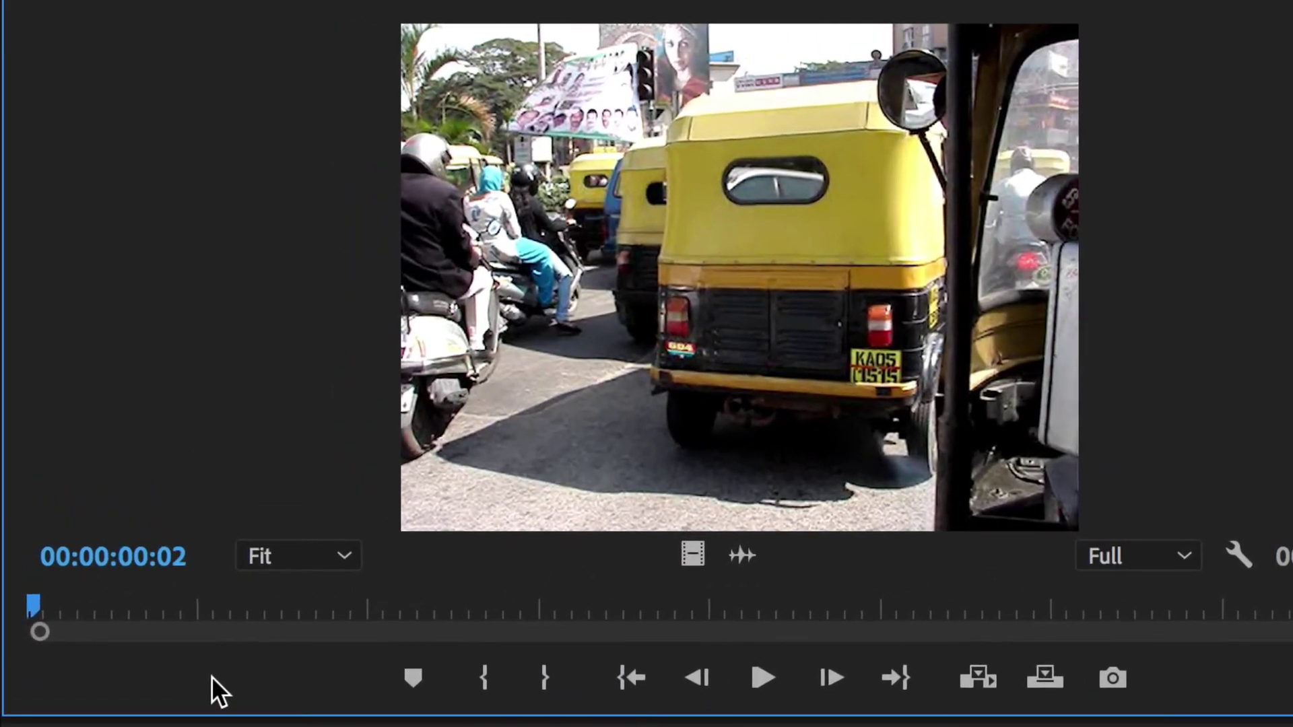
# Step: Enter 00:00:09:00 in the Source timecode and mark the traffic clip's In point there
pyautogui.click(140, 559)
pyautogui.click(186, 539)
pyautogui.press('BackSpace')
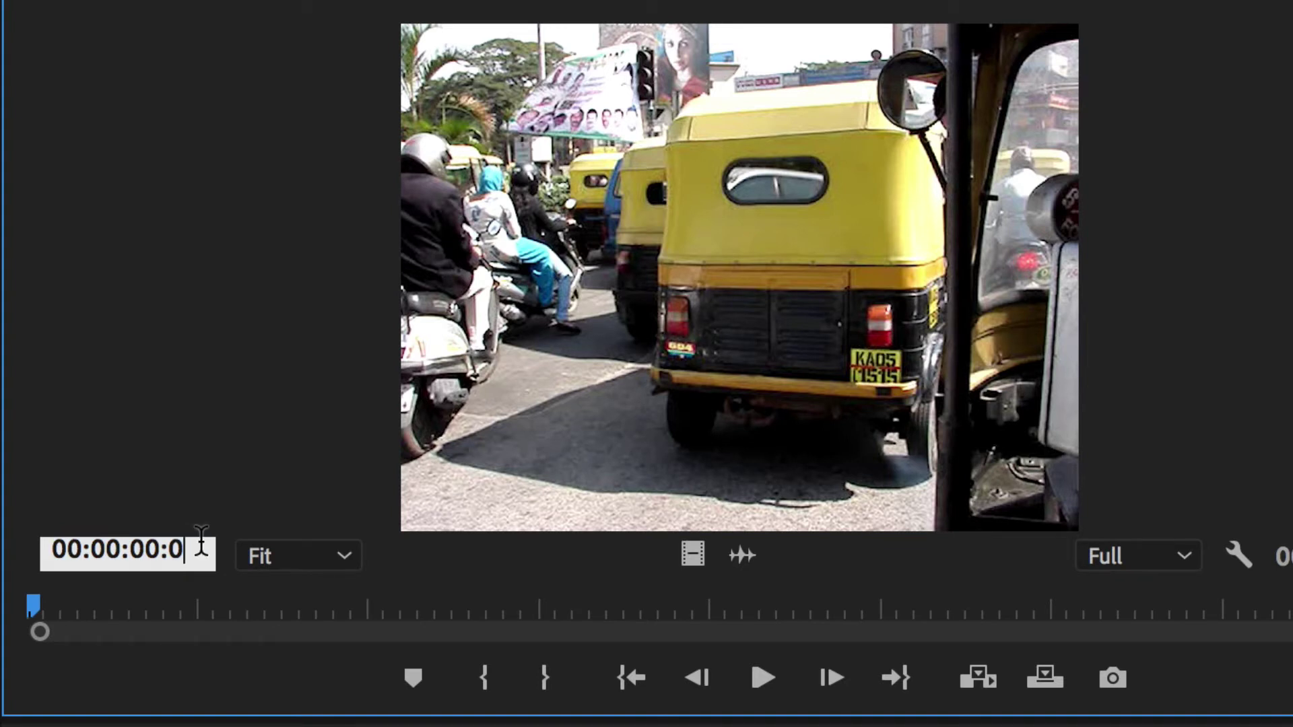
pyautogui.write('0')
pyautogui.click(157, 546)
pyautogui.press('BackSpace')
pyautogui.write('9')
pyautogui.press('Return')
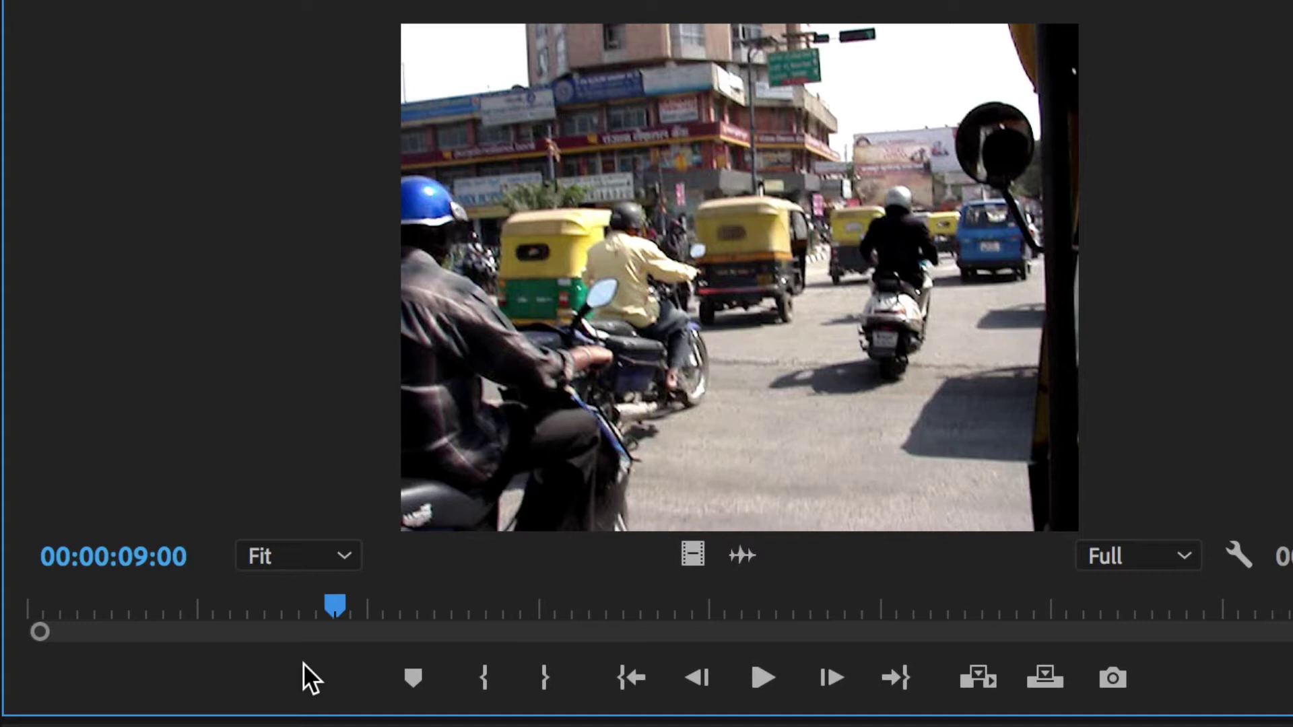
pyautogui.press('i')
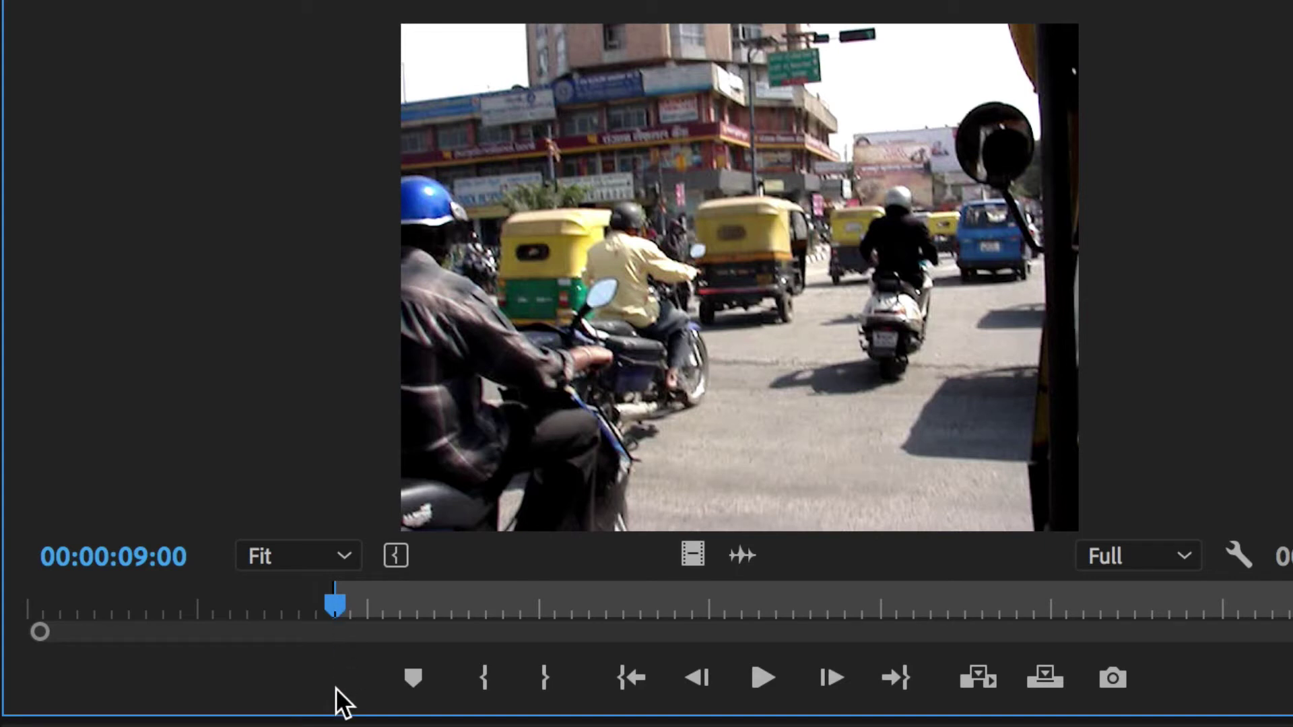
# Step: Mark Out at 00:00:12:00 using +300, then place the section onto V1/A1
pyautogui.click(165, 570)
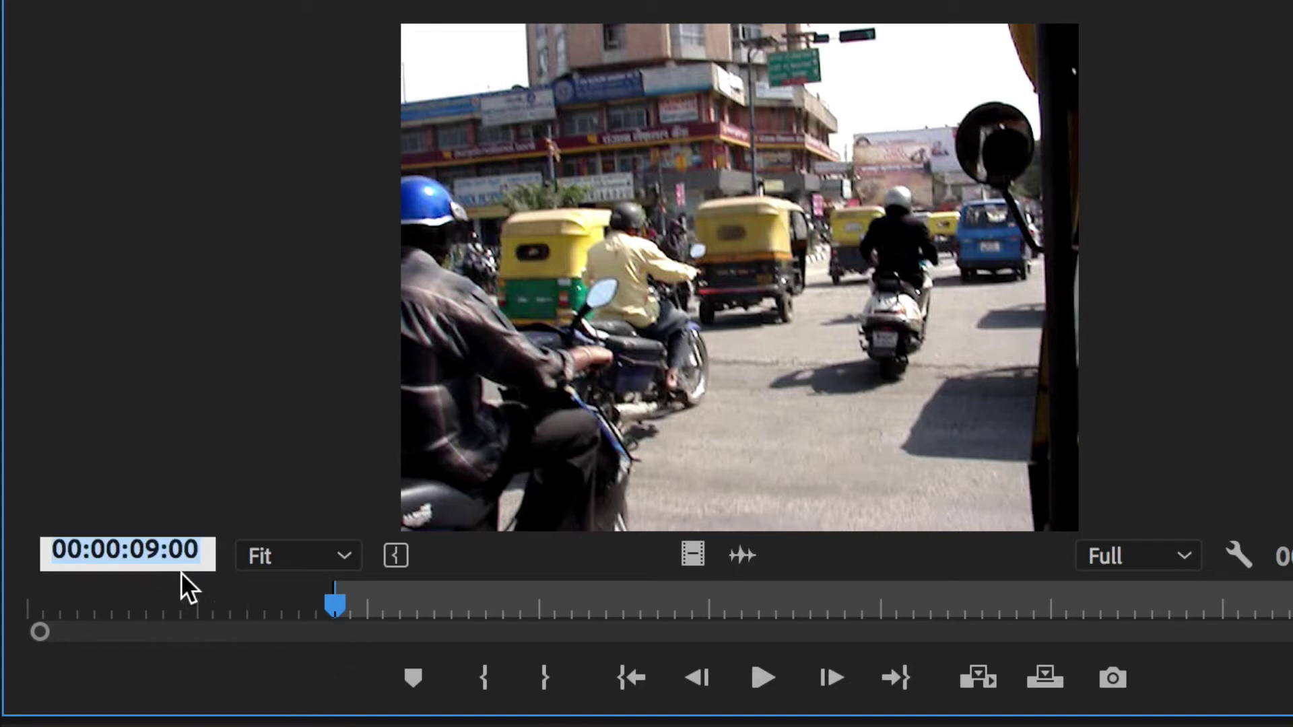
pyautogui.moveTo(201, 551); pyautogui.dragTo(43, 550)
pyautogui.write('+')
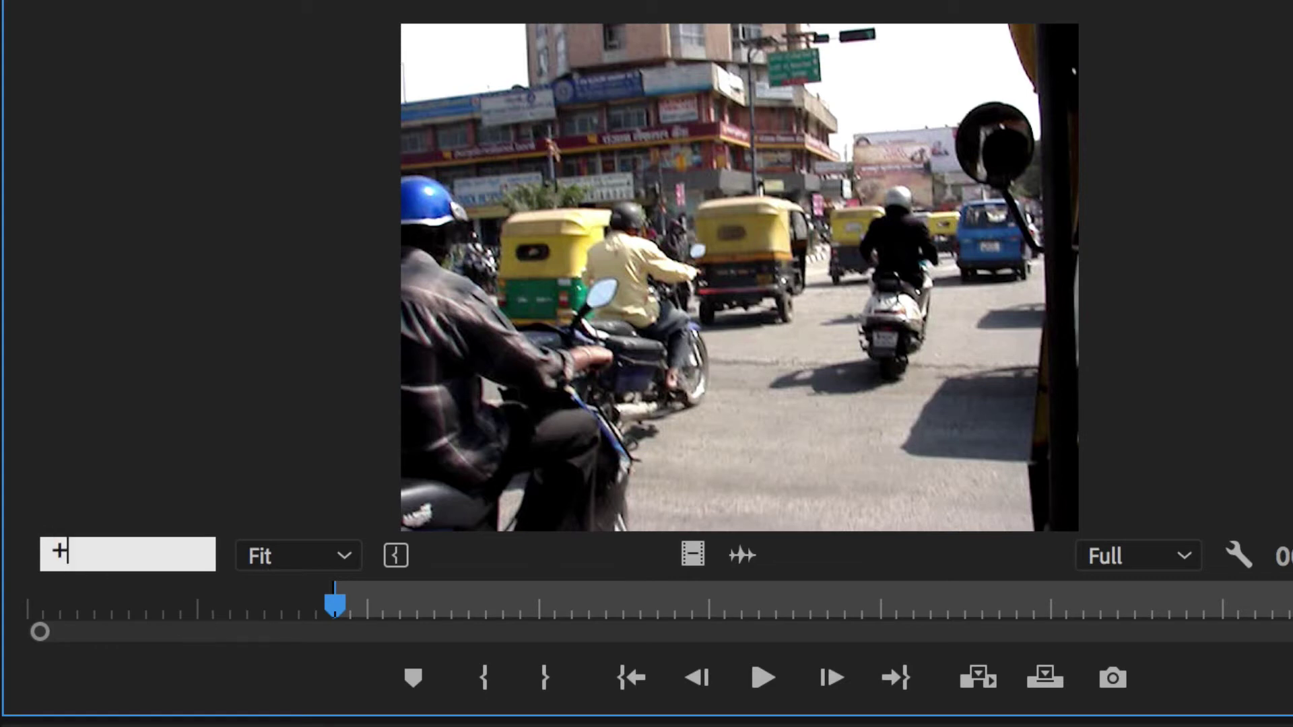
pyautogui.write('300')
pyautogui.press('Return')
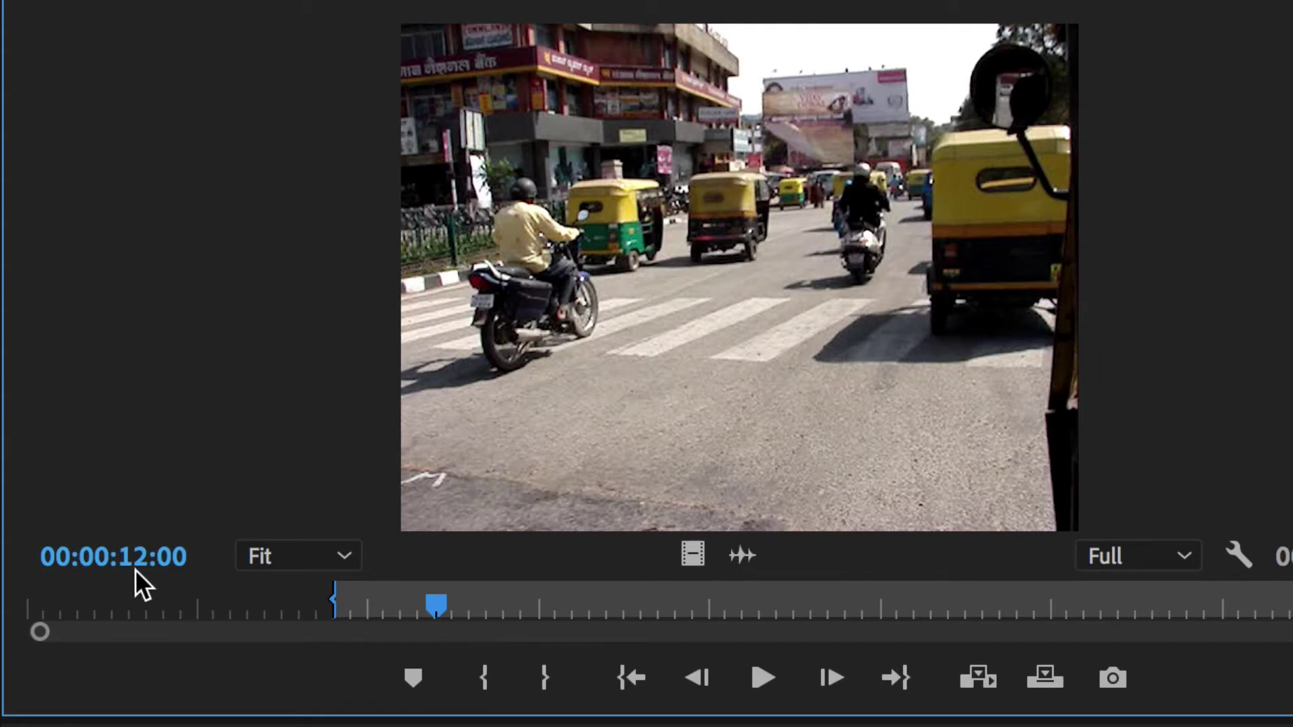
pyautogui.press('o')
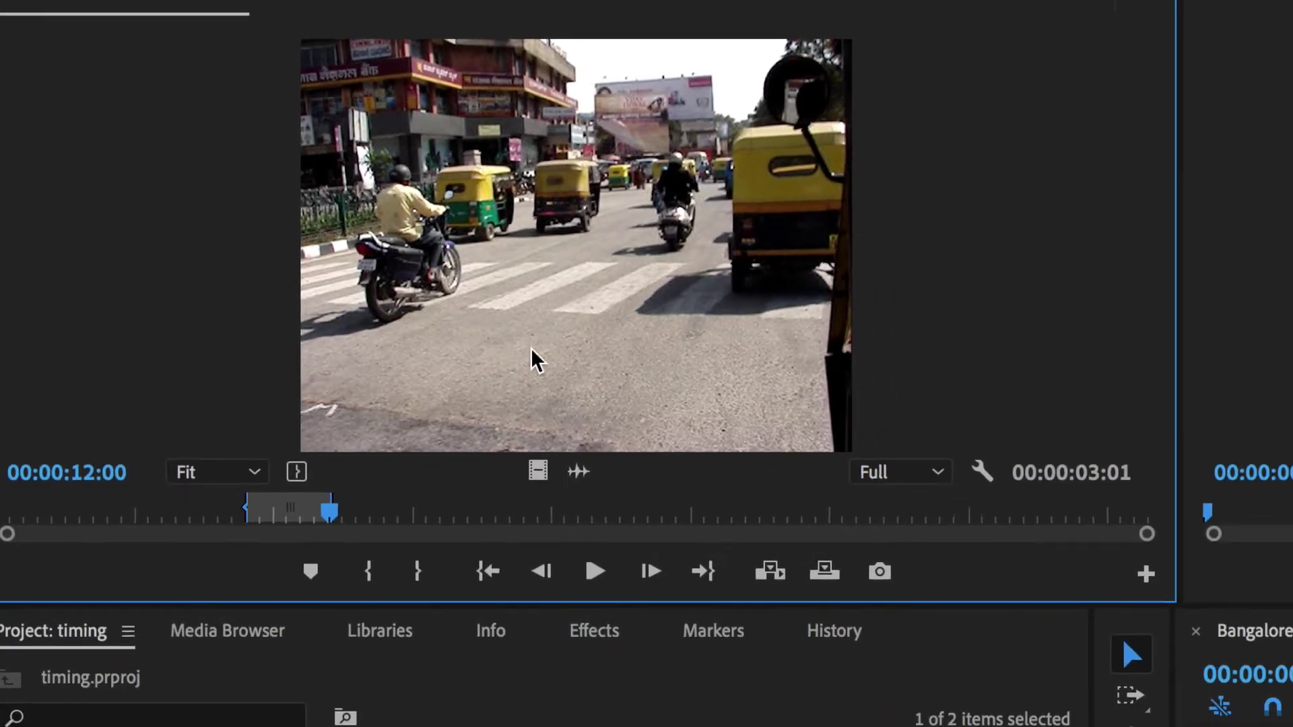
pyautogui.moveTo(690, 424); pyautogui.dragTo(939, 598)
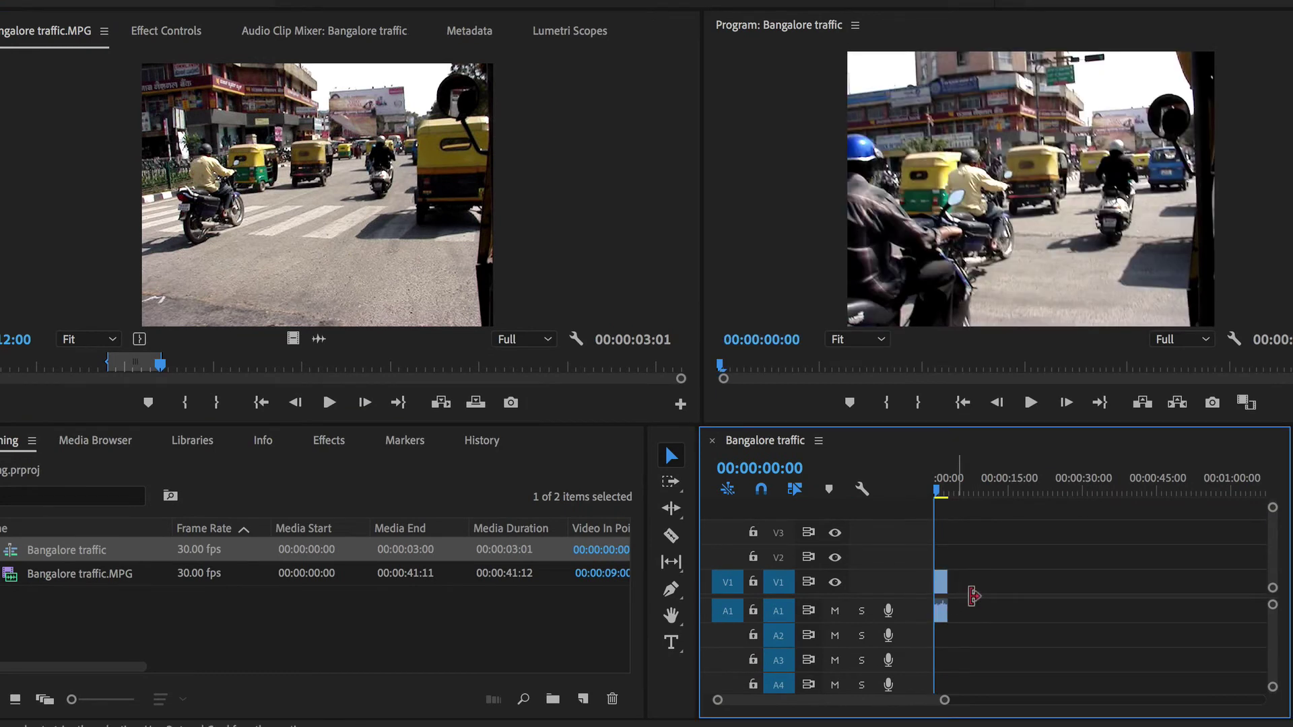
# Step: Zoom the Timeline and park the playhead at the traffic clip's end, 00:00:03:01
pyautogui.moveTo(944, 701); pyautogui.dragTo(867, 704)
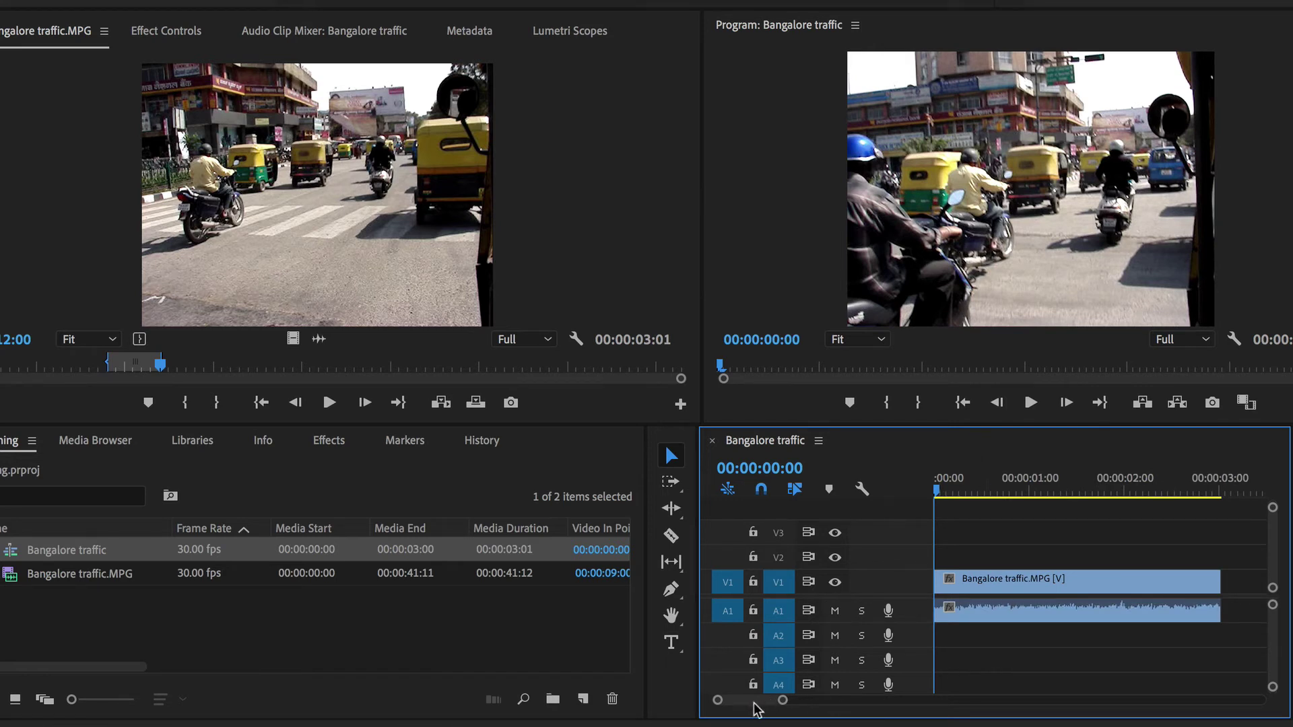
pyautogui.scroll(-3, 883, 694)
pyautogui.click(998, 667)
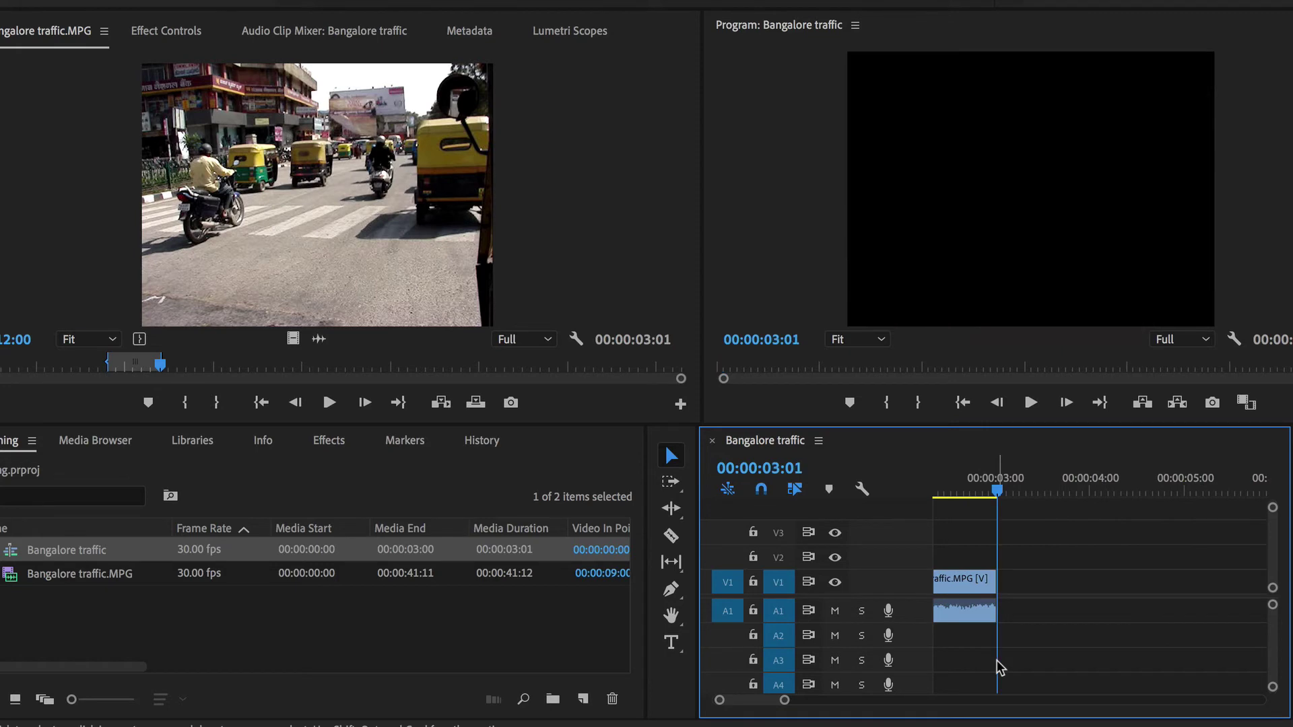
# Step: Import field R - L.mp4 from the field shots folder and load it into the Source Monitor
pyautogui.doubleClick(387, 611)
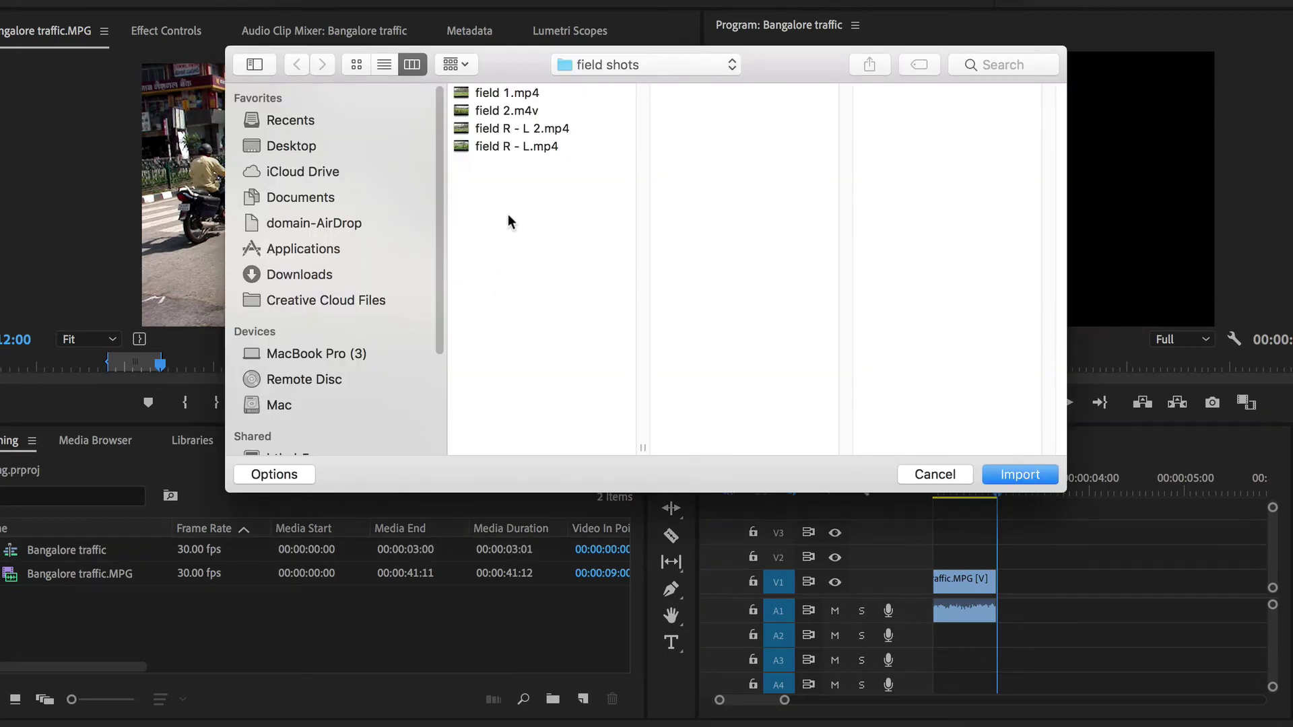
pyautogui.click(494, 147)
pyautogui.click(1010, 475)
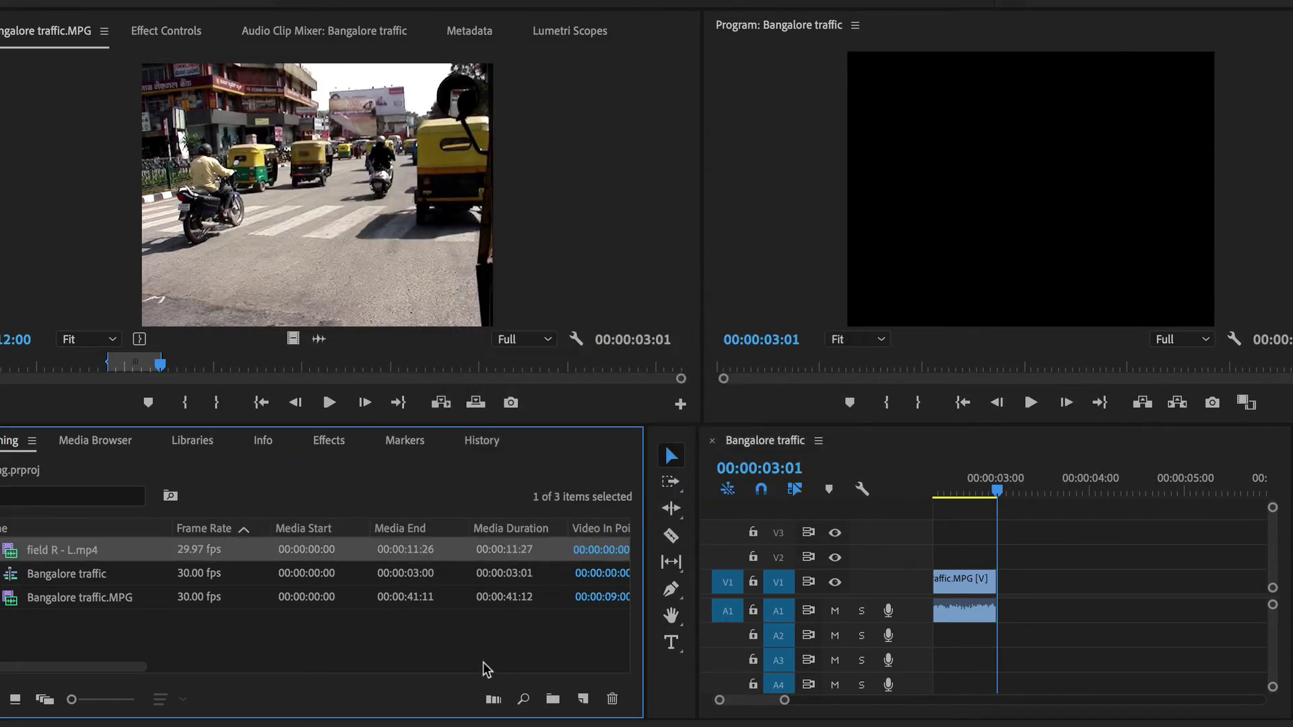
pyautogui.moveTo(14, 551); pyautogui.dragTo(168, 299)
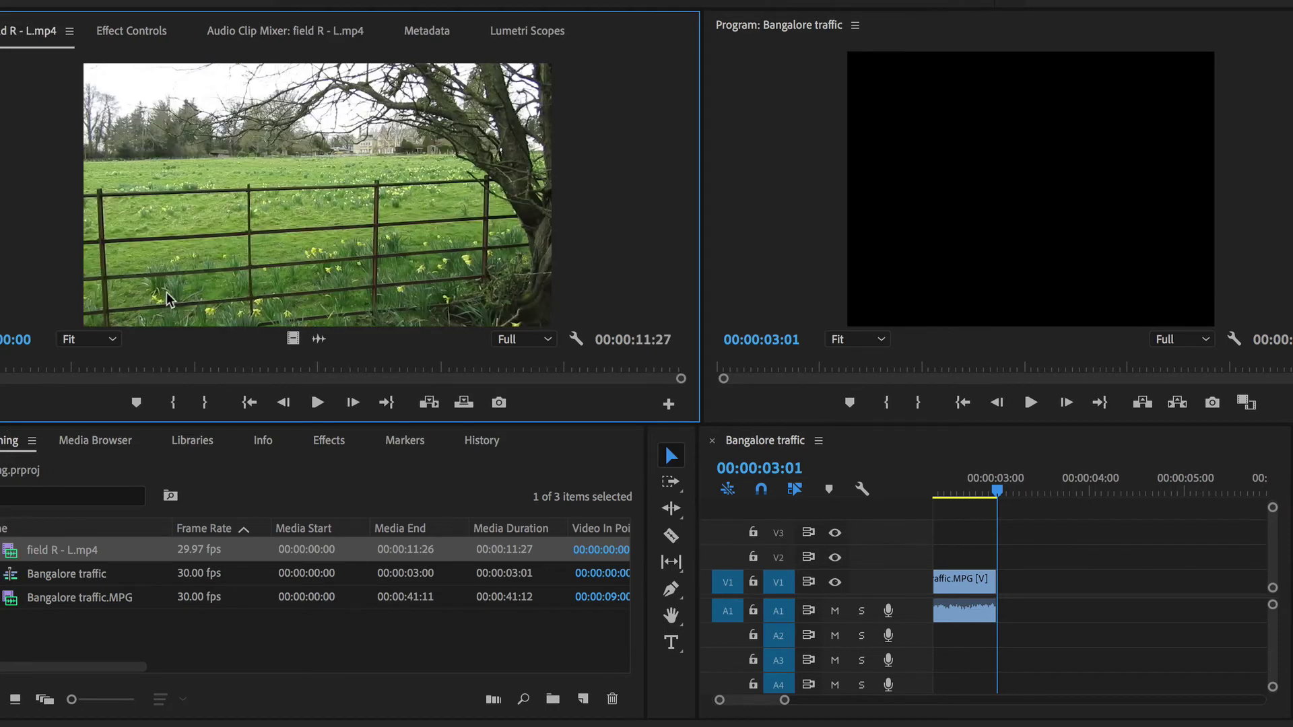
# Step: Mark the field clip 00:00:02:16–00:00:07:02, overwrite it after the traffic clip, and fit the sequence
pyautogui.click(104, 367)
pyautogui.press('i')
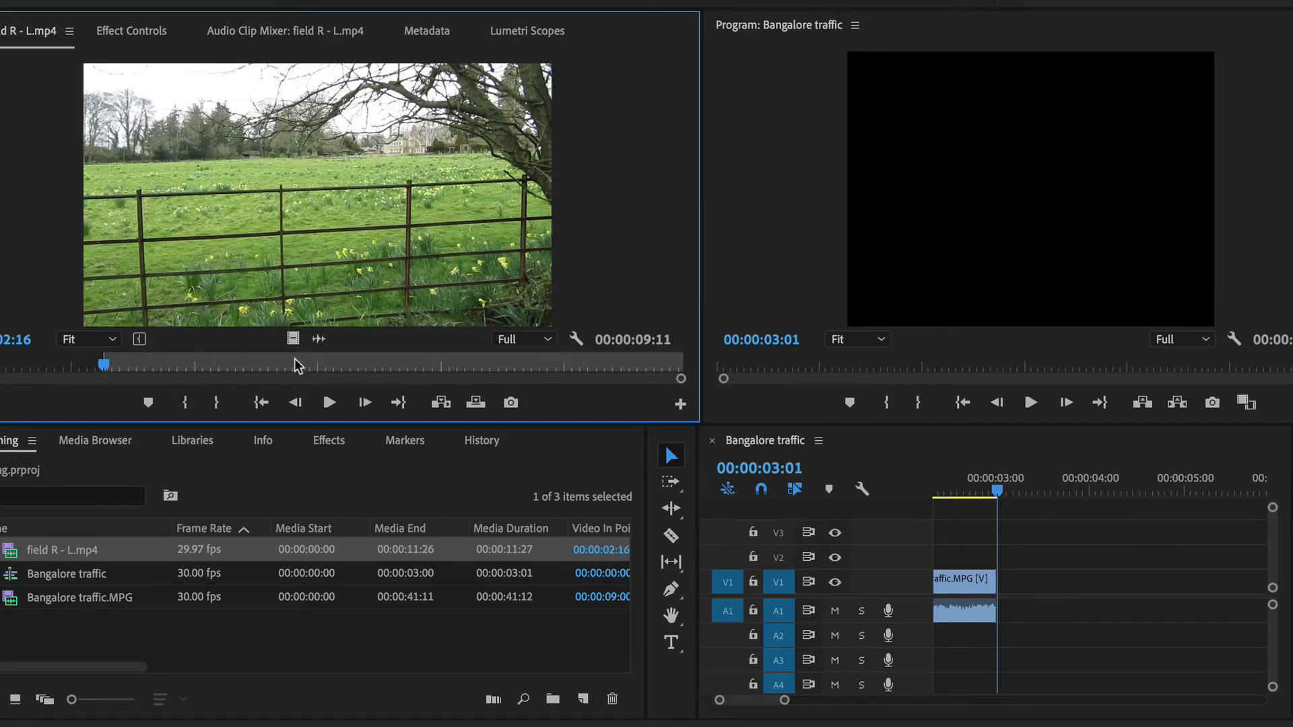
pyautogui.click(383, 364)
pyautogui.press('o')
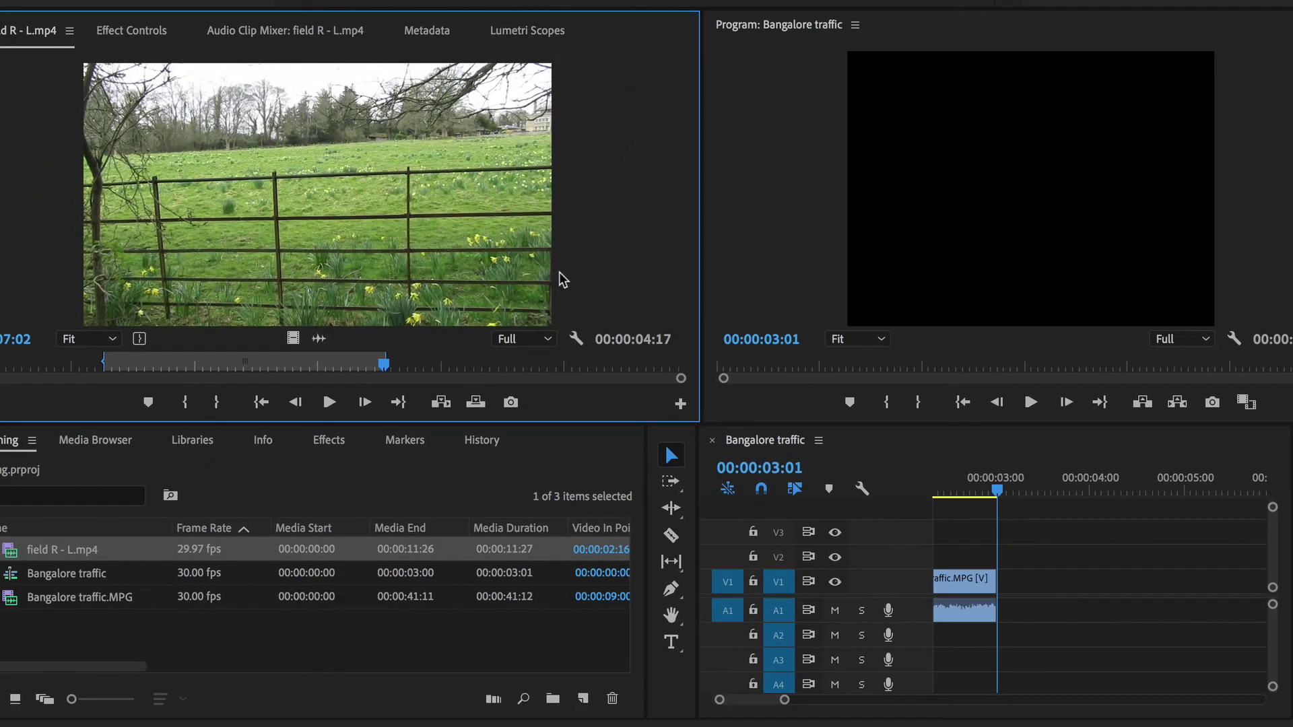
pyautogui.press('.')
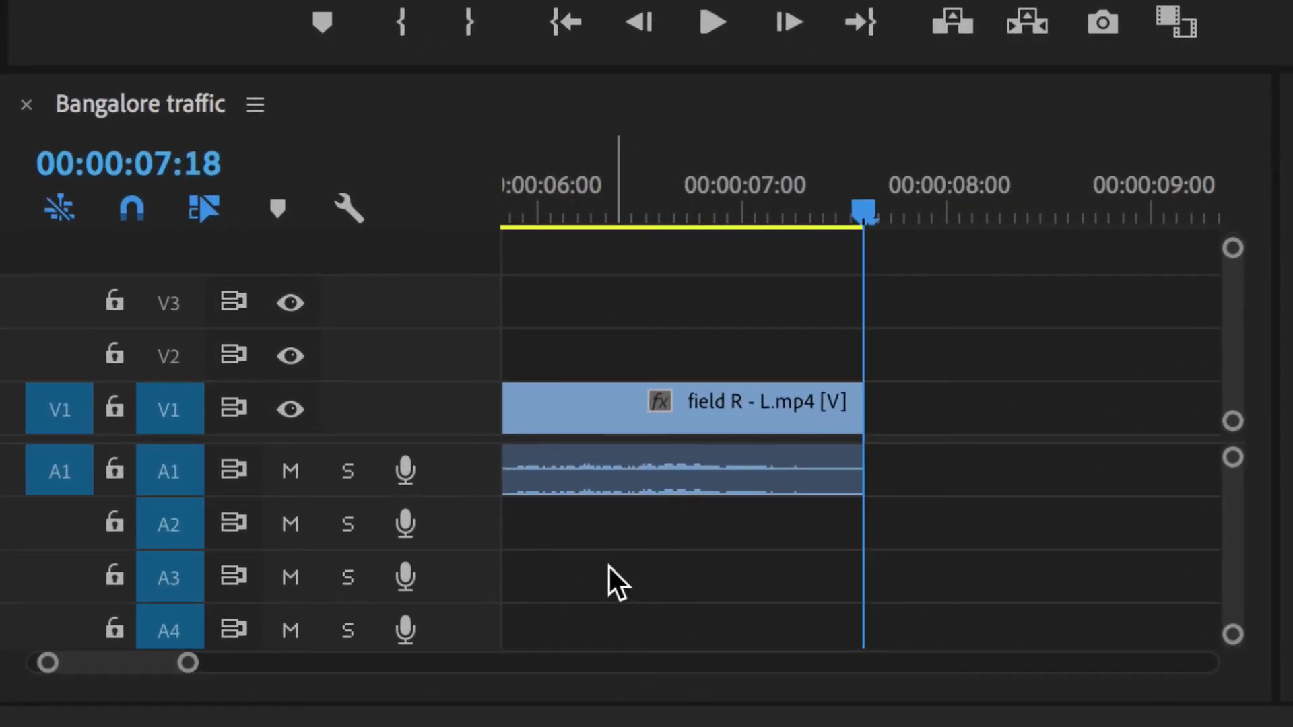
pyautogui.press('\\')
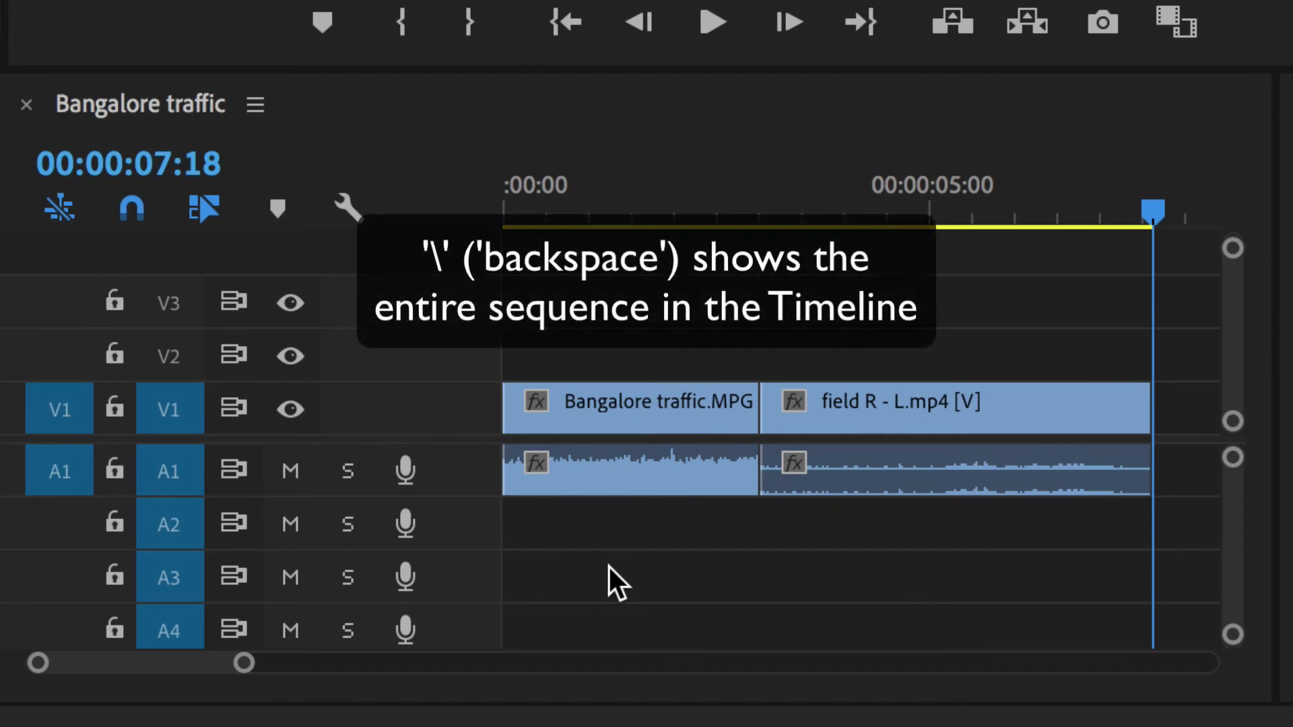